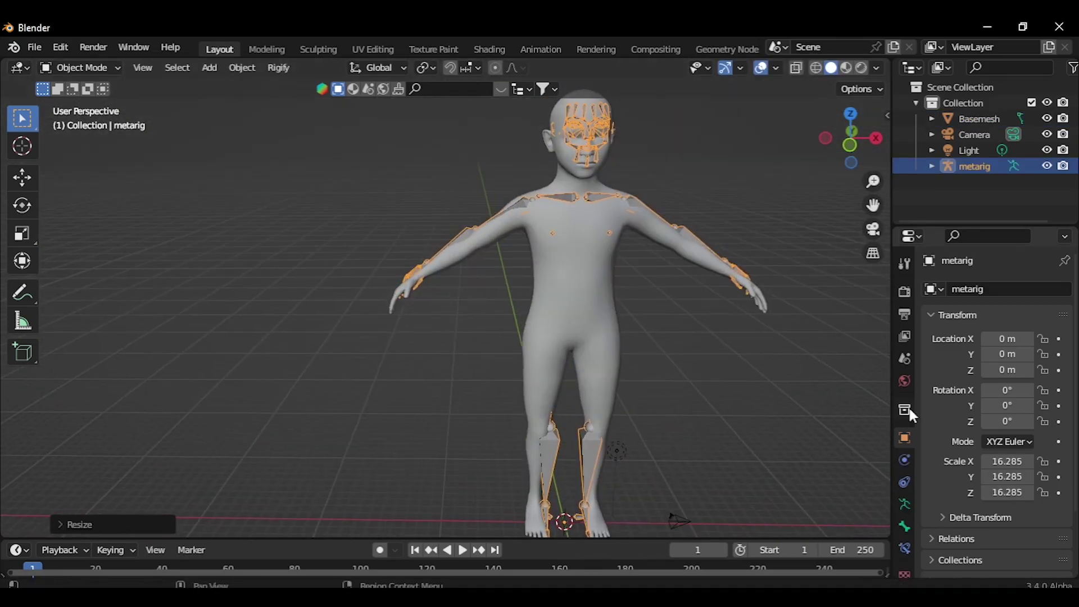
Enable In Front in the metarig's Viewport Display so bones show through the body.
{"action": "left_click", "coordinate": [904, 504]}
{"action": "left_click", "coordinate": [904, 526]}
{"action": "left_click", "coordinate": [927, 313]}
{"action": "scroll", "coordinate": [950, 506], "scroll_direction": "down", "scroll_amount": 3}
{"action": "left_click", "coordinate": [904, 504]}
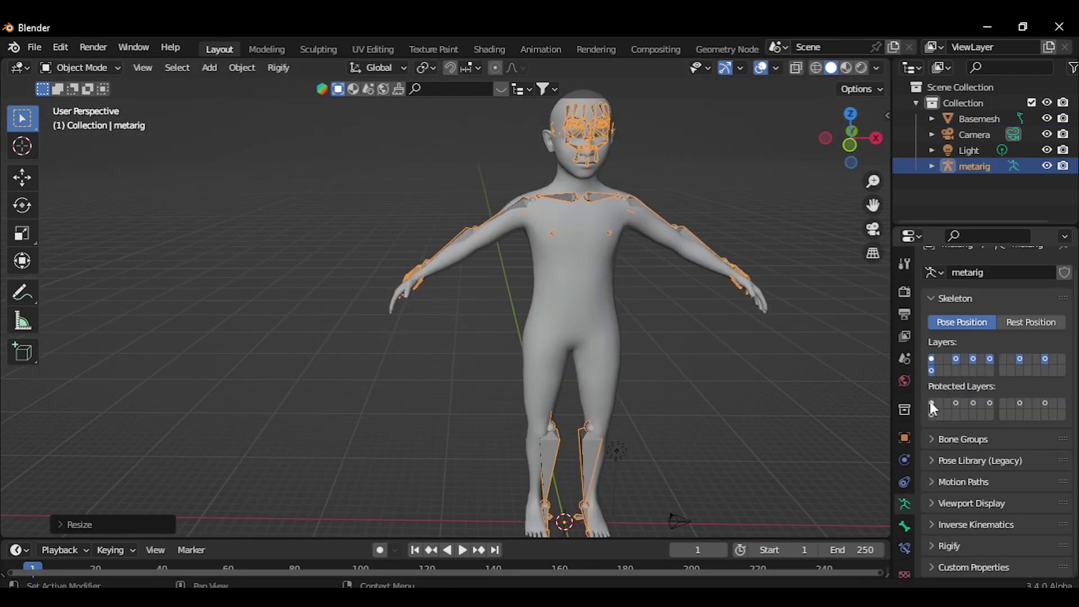
{"action": "left_click", "coordinate": [932, 441]}
{"action": "left_click", "coordinate": [967, 516]}
{"action": "scroll", "coordinate": [967, 450], "scroll_direction": "down", "scroll_amount": 3}
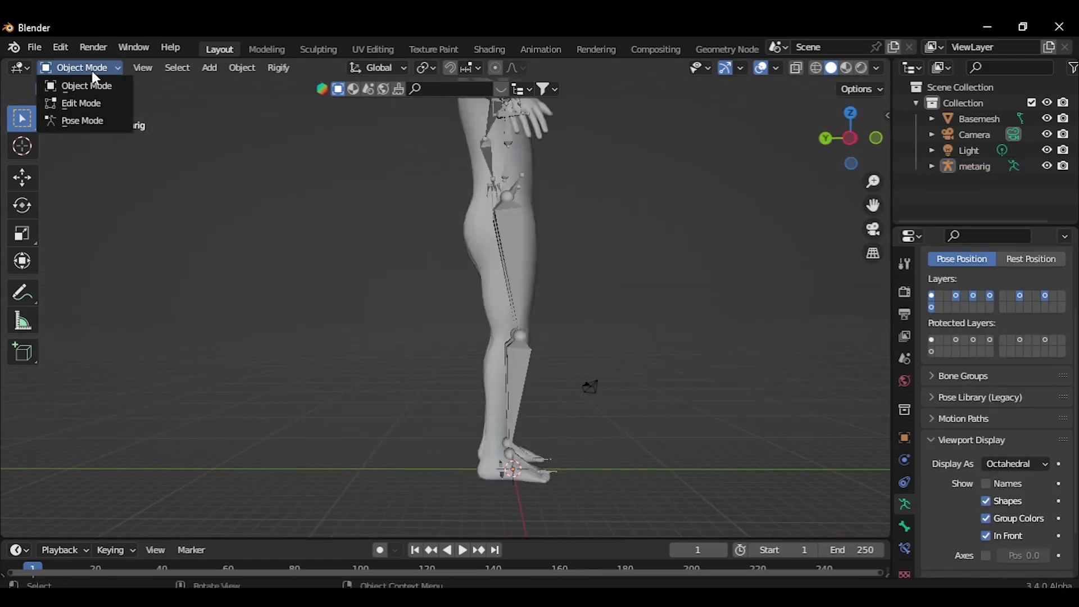
Confirm the toe.R bone's new position in the foot.
{"action": "left_click", "coordinate": [538, 401]}
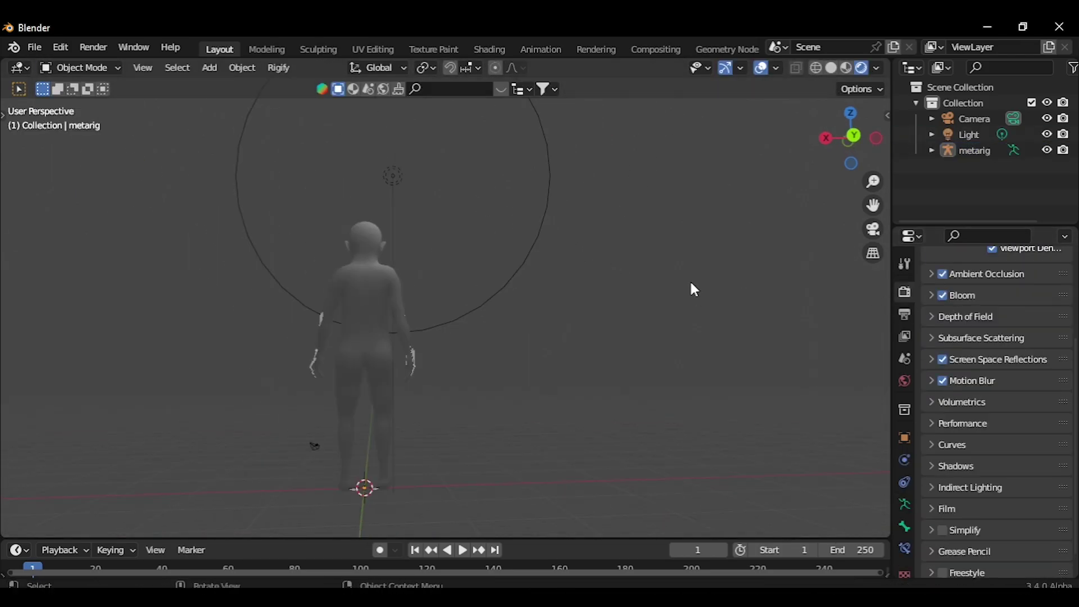
Turn on Film > Transparent in Render Properties for a transparent render background.
{"action": "left_click", "coordinate": [80, 68]}
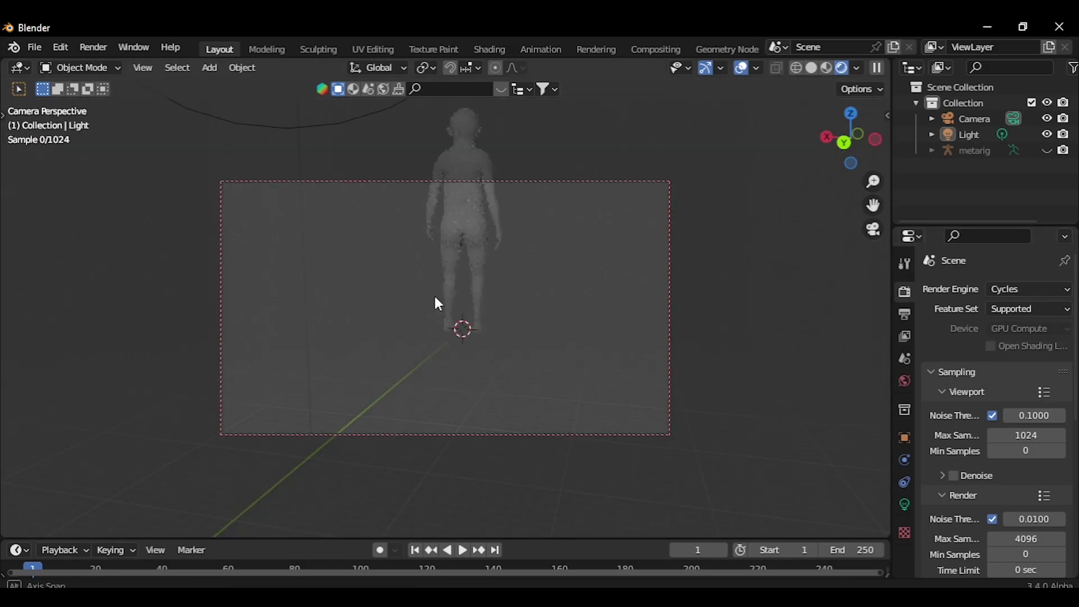
{"action": "left_click", "coordinate": [904, 292]}
{"action": "scroll", "coordinate": [956, 393], "scroll_direction": "down", "scroll_amount": 10}
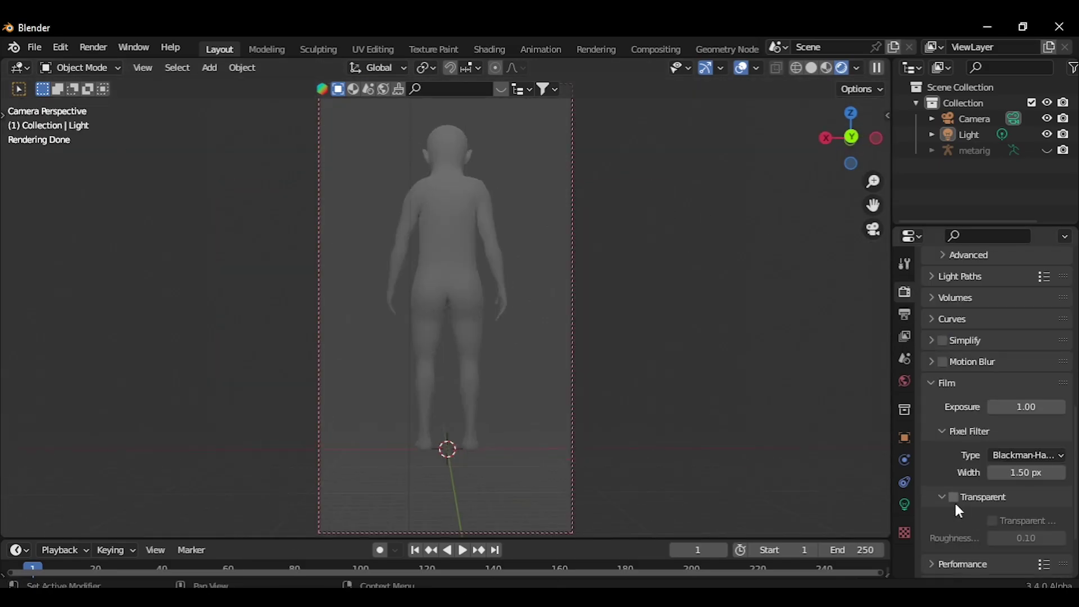
{"action": "left_click", "coordinate": [954, 494]}
{"action": "scroll", "coordinate": [955, 495], "scroll_direction": "down", "scroll_amount": 3}
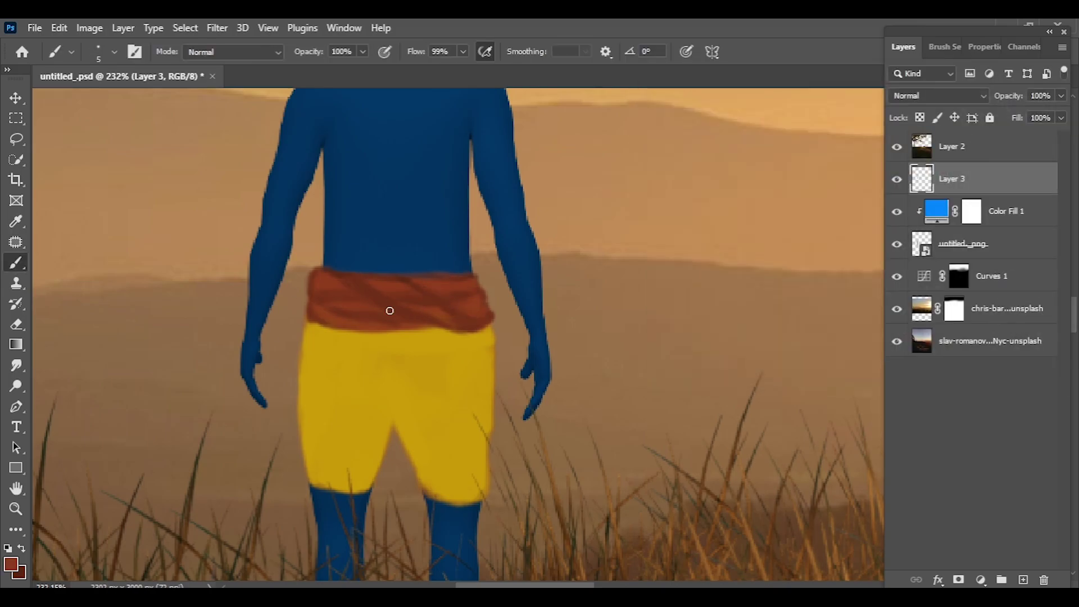
Move the sash-tail Layer 4 below the figure layer, then return to Layer 3.
{"action": "key", "text": "bracketleft"}
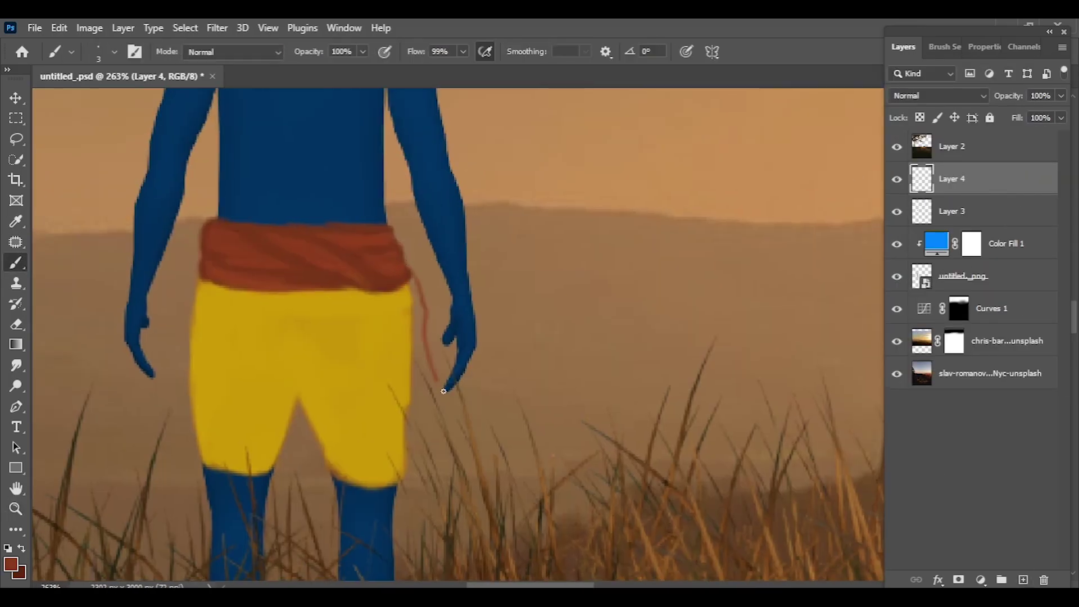
{"action": "left_click_drag", "start_coordinate": [917, 235], "coordinate": [922, 292]}
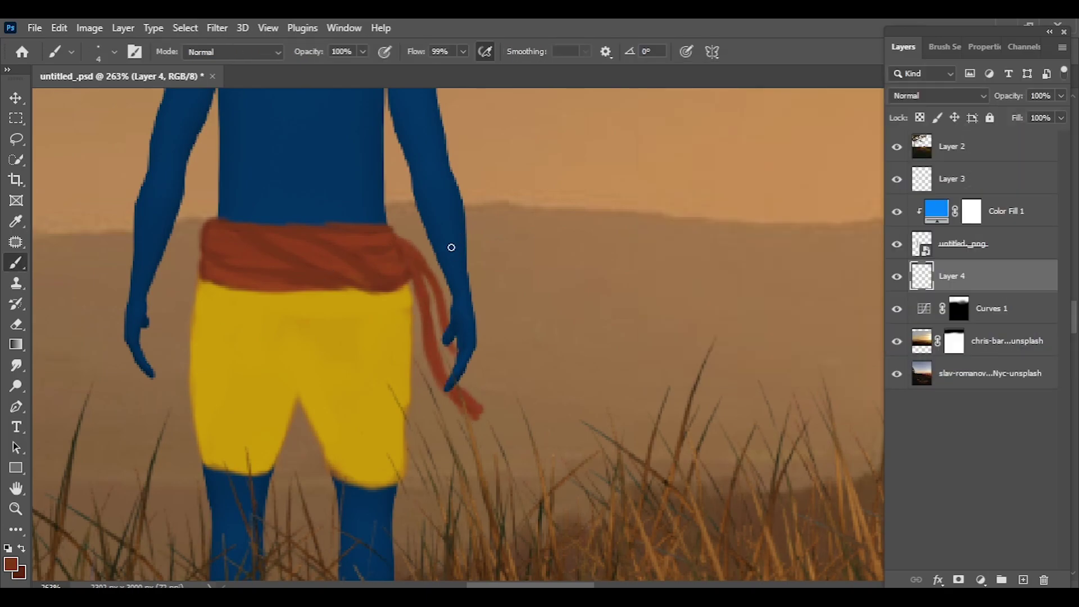
{"action": "key", "text": "Return"}
{"action": "left_click", "coordinate": [955, 179]}
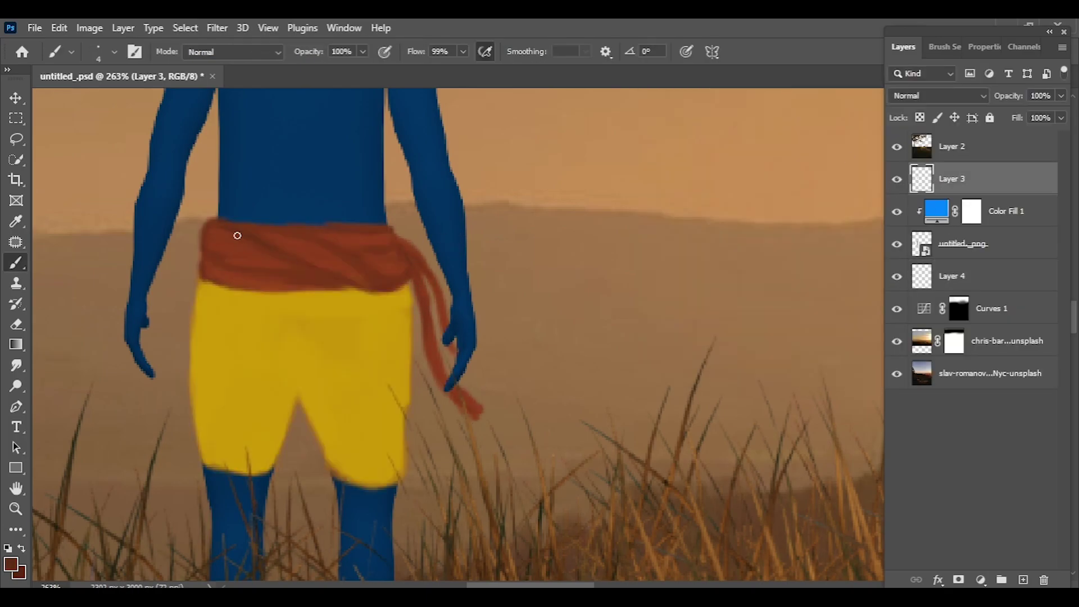
Sample the shorts' yellow, move Layer 3 to the top, and clear the selection.
{"action": "left_click", "coordinate": [11, 563]}
{"action": "left_click", "coordinate": [239, 373]}
{"action": "key", "text": "Return"}
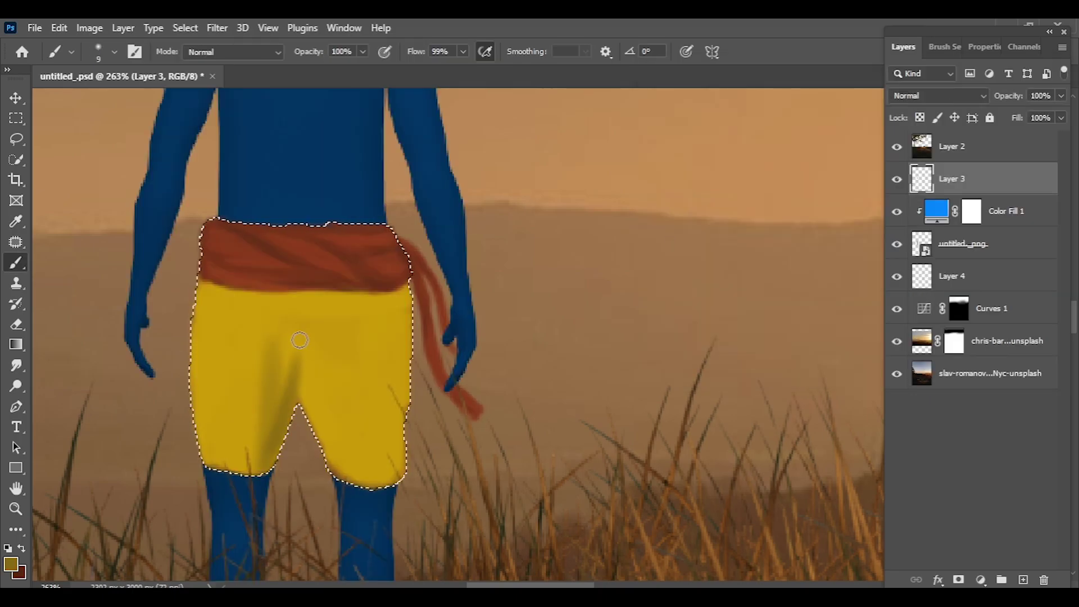
{"action": "key", "text": "ctrl+bracketright"}
{"action": "key", "text": "bracketright"}
{"action": "key", "text": "bracketright"}
{"action": "key", "text": "bracketright"}
{"action": "scroll", "coordinate": [339, 393], "scroll_direction": "up", "scroll_amount": 2}
{"action": "key", "text": "ctrl+d"}
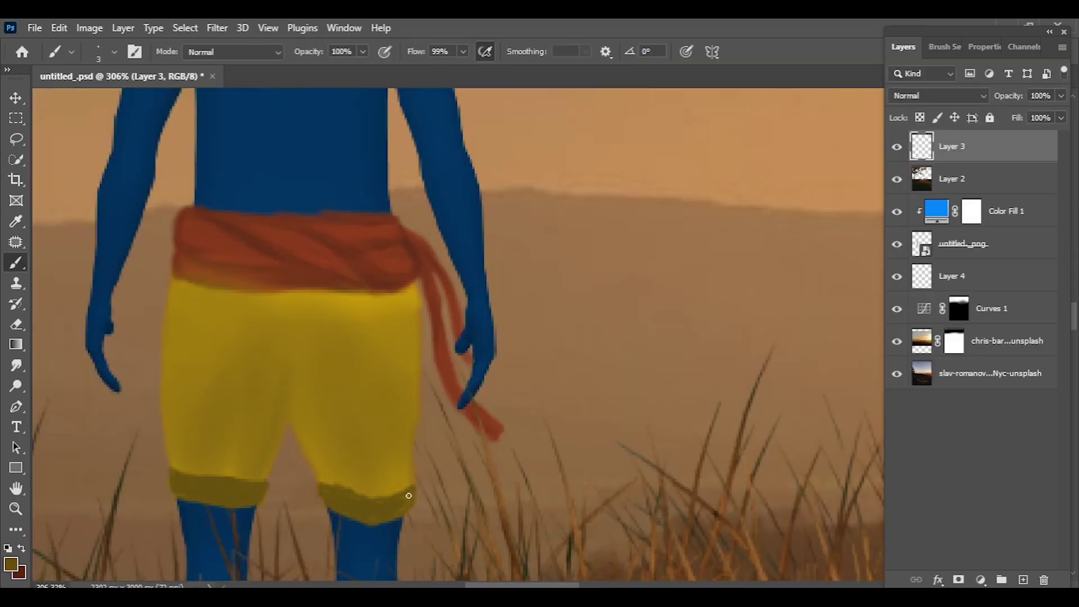
Shrink the brush and paint the fine darker folds on the shorts.
{"action": "key", "text": "Return"}
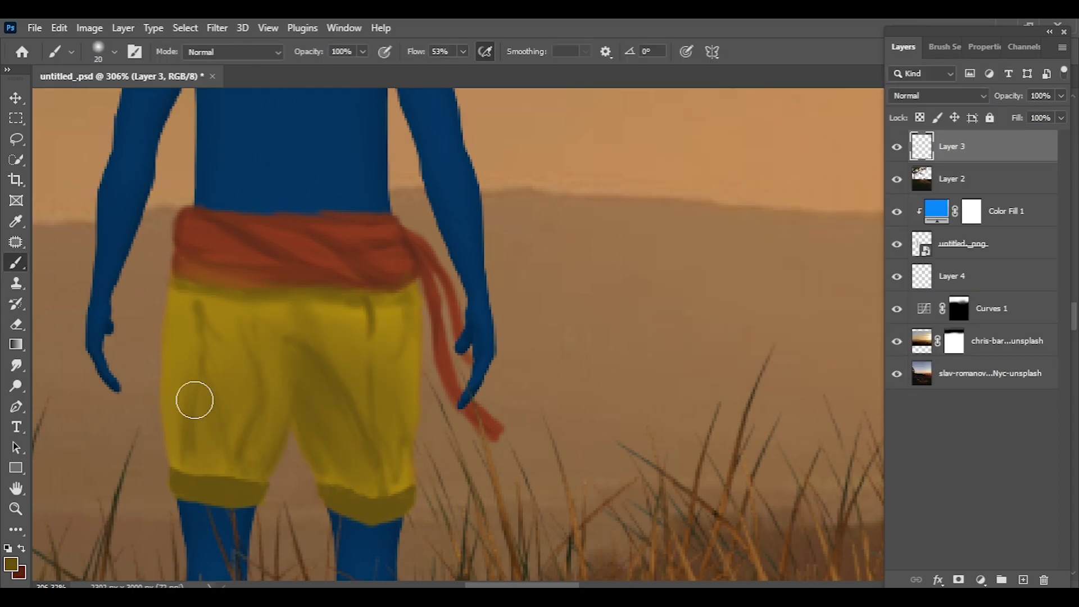
{"action": "key", "text": "Return"}
{"action": "key", "text": "bracketleft"}
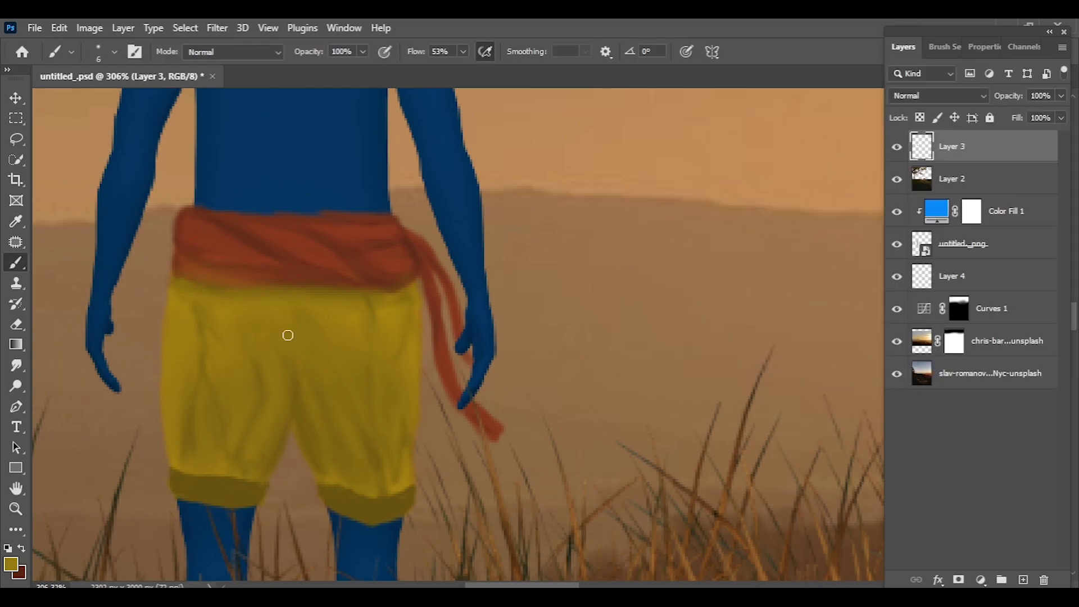
{"action": "scroll", "coordinate": [205, 414], "scroll_direction": "down", "scroll_amount": 2}
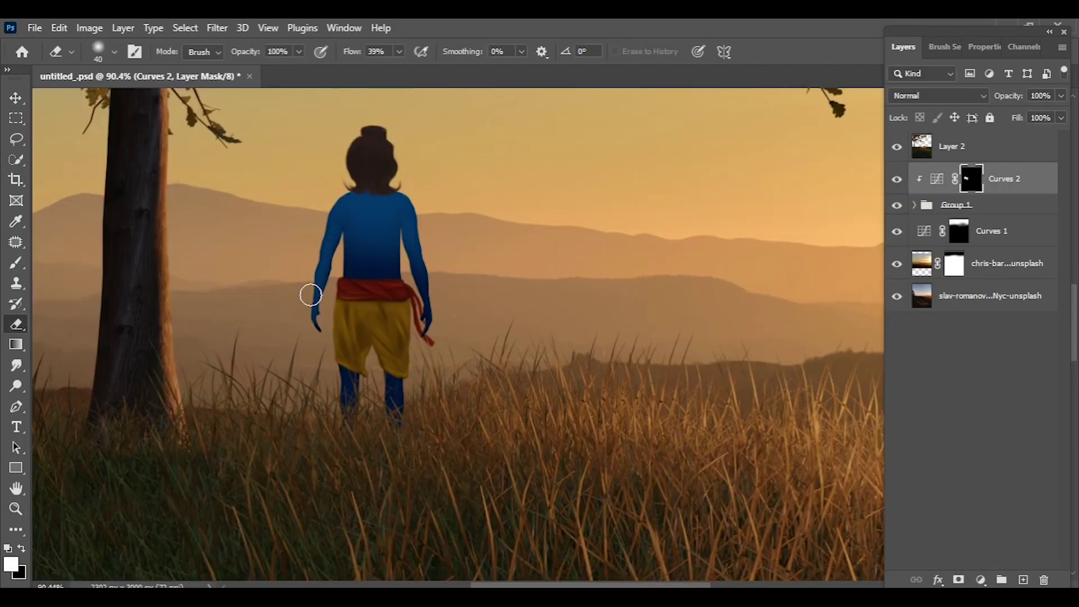
Enlarge the eraser and erase on the Curves 2 layer mask.
{"action": "right_click", "coordinate": [393, 391]}
{"action": "key", "text": "Return"}
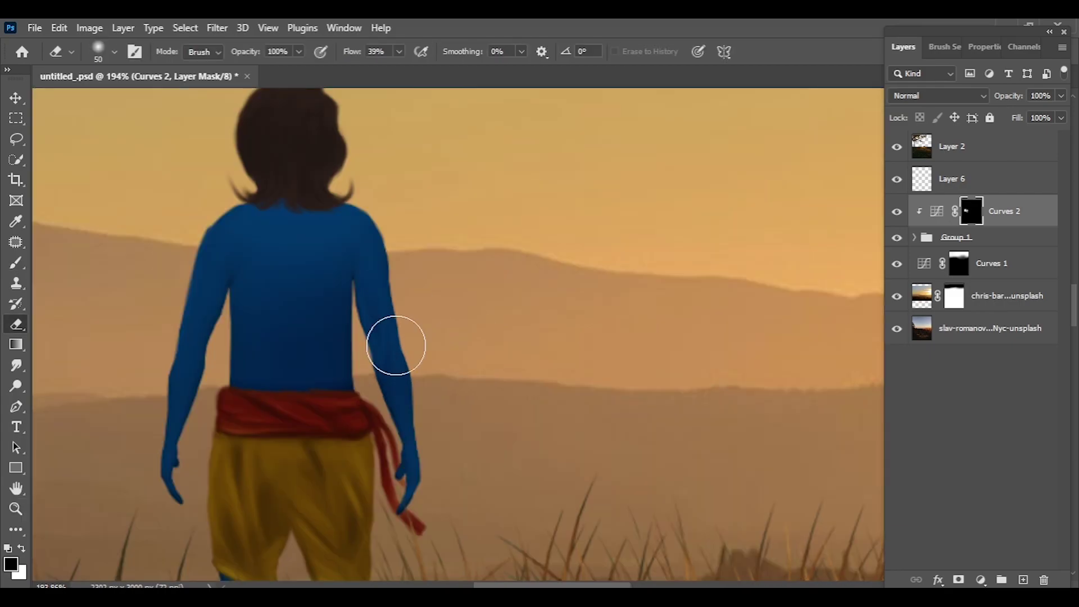
{"action": "key", "text": "e"}
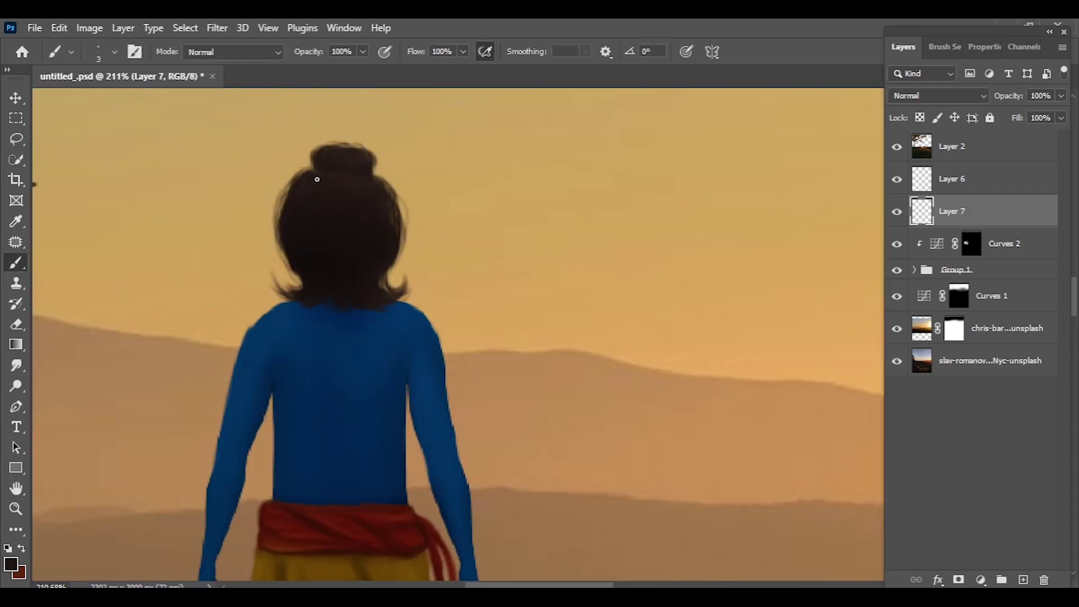
Add a Selective Color adjustment to the wildlife deer layer.
{"action": "scroll", "coordinate": [326, 181], "scroll_direction": "up", "scroll_amount": 4}
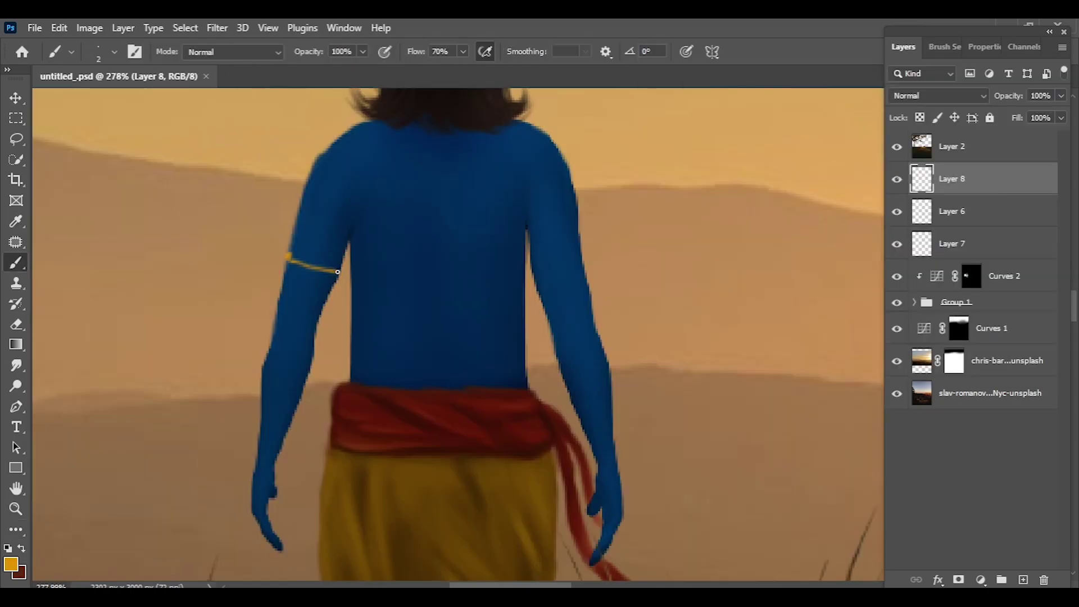
{"action": "scroll", "coordinate": [251, 352], "scroll_direction": "down", "scroll_amount": 3}
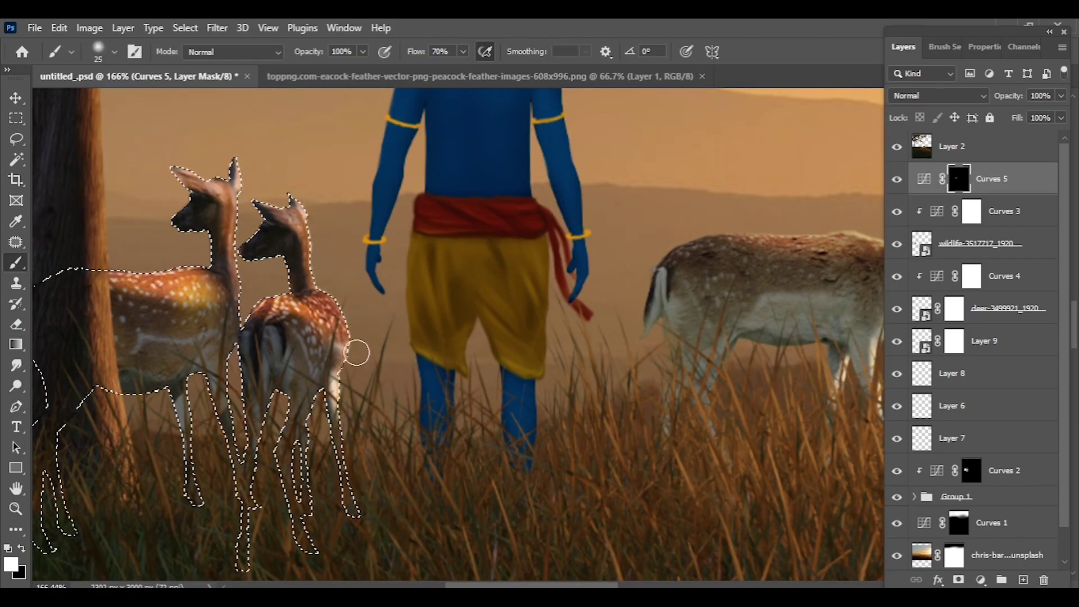
{"action": "scroll", "coordinate": [264, 247], "scroll_direction": "down", "scroll_amount": 5}
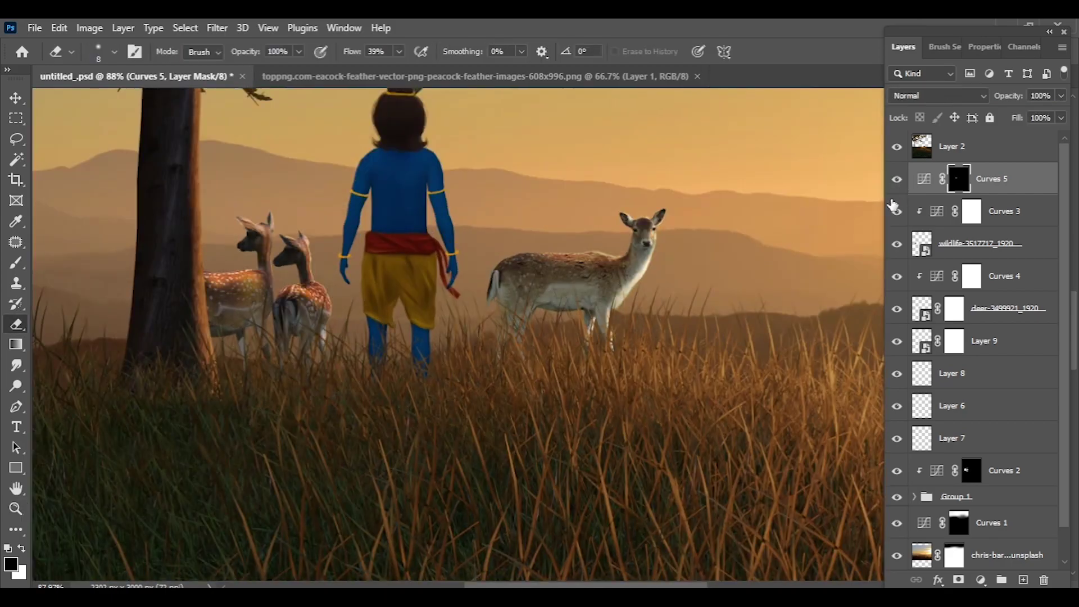
{"action": "left_click", "coordinate": [978, 243]}
{"action": "left_click", "coordinate": [903, 47]}
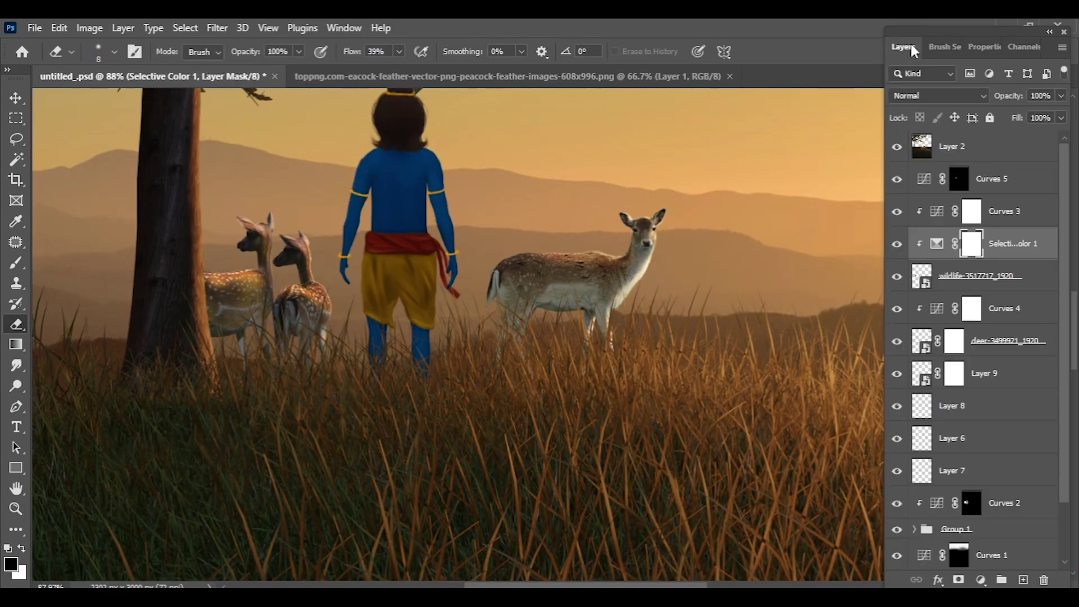
{"action": "scroll", "coordinate": [344, 261], "scroll_direction": "down", "scroll_amount": 4}
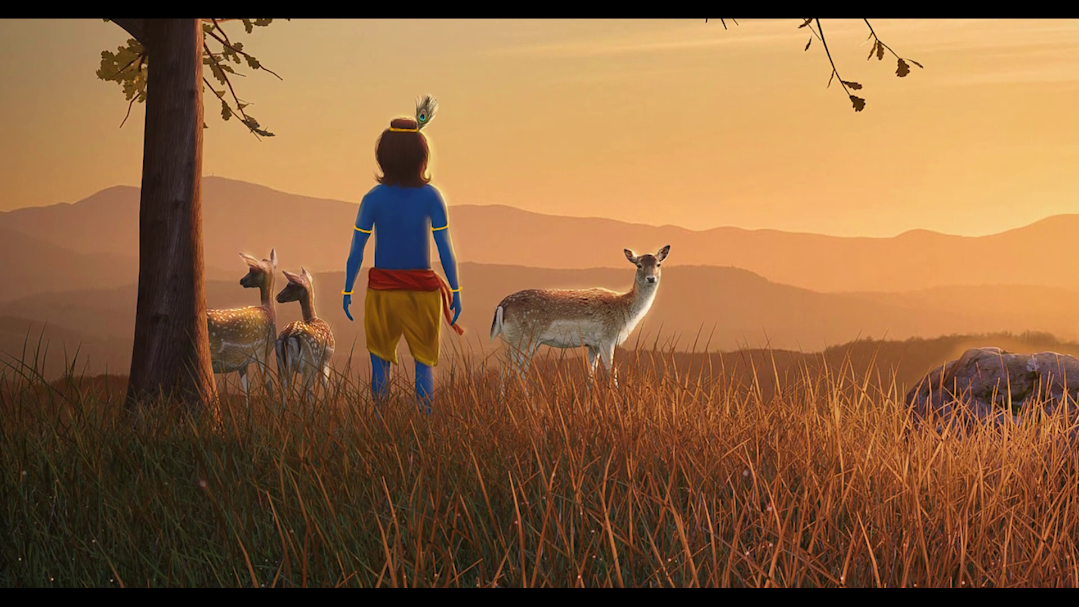